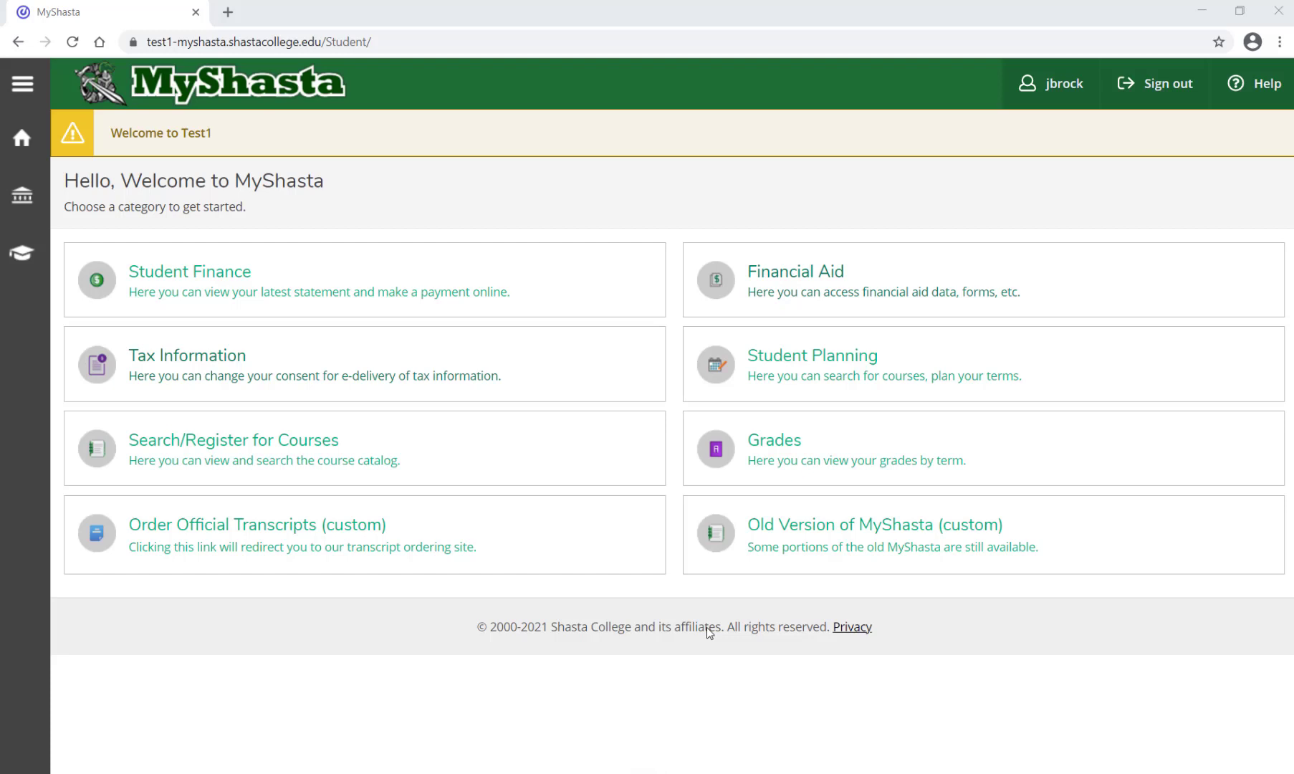
Step: Go to the Search/Register for Courses page from the MyShasta home page
left_click(357, 461)
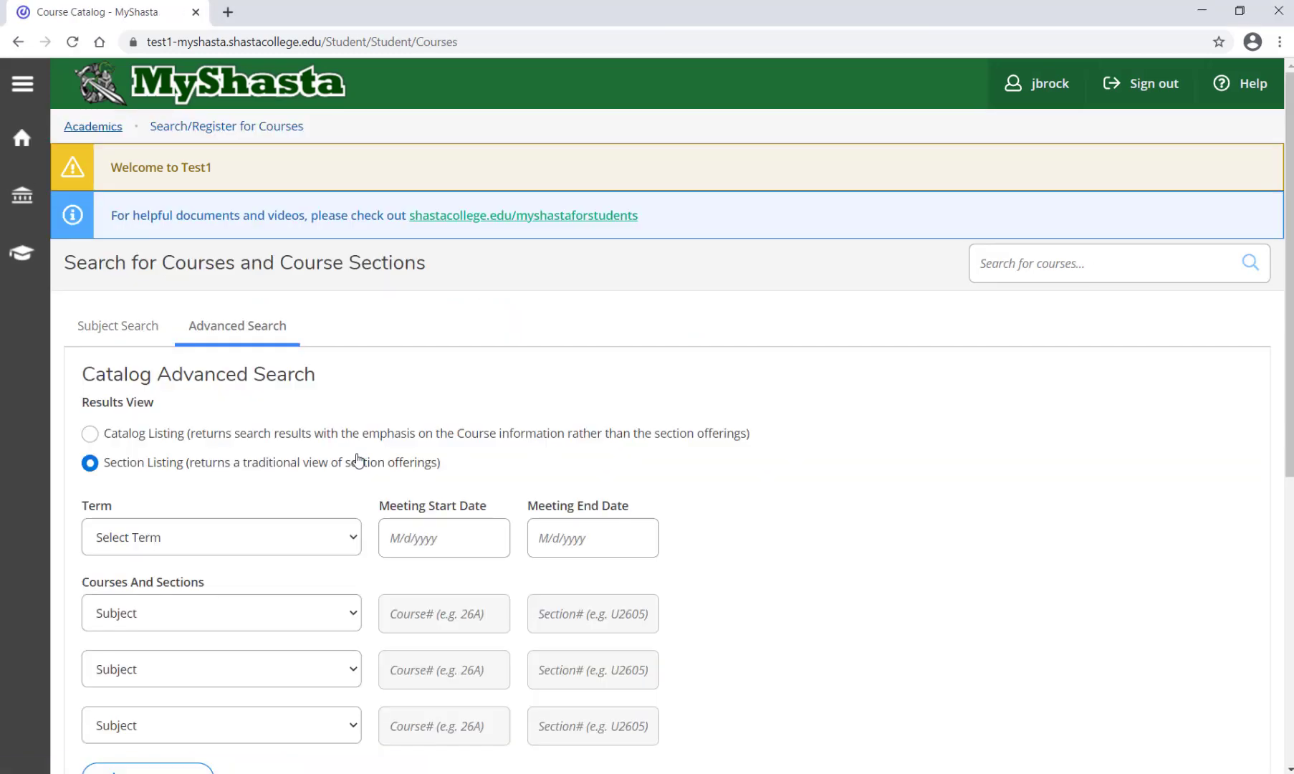
scroll(344, 460, "down", 1)
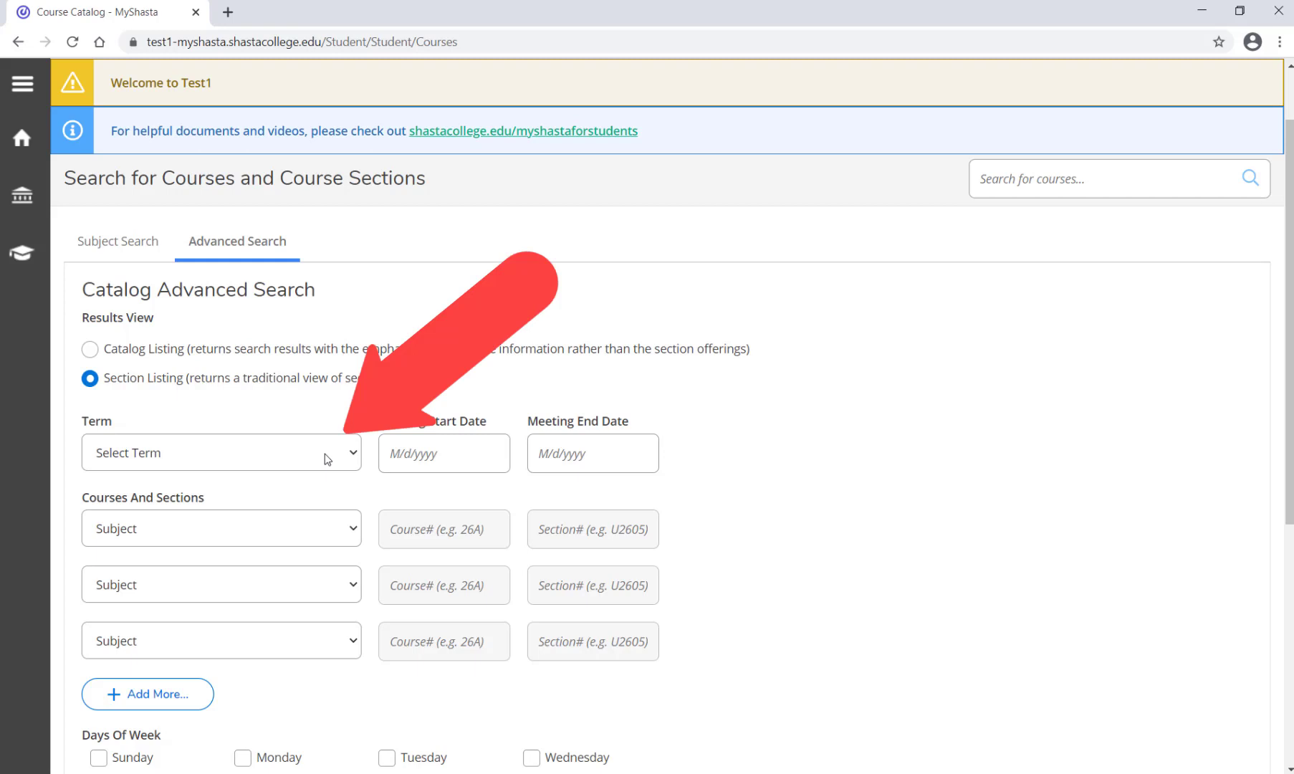
Step: Set the search to term Spring 2021, subject WELD - Welding, course number 70
left_click(325, 453)
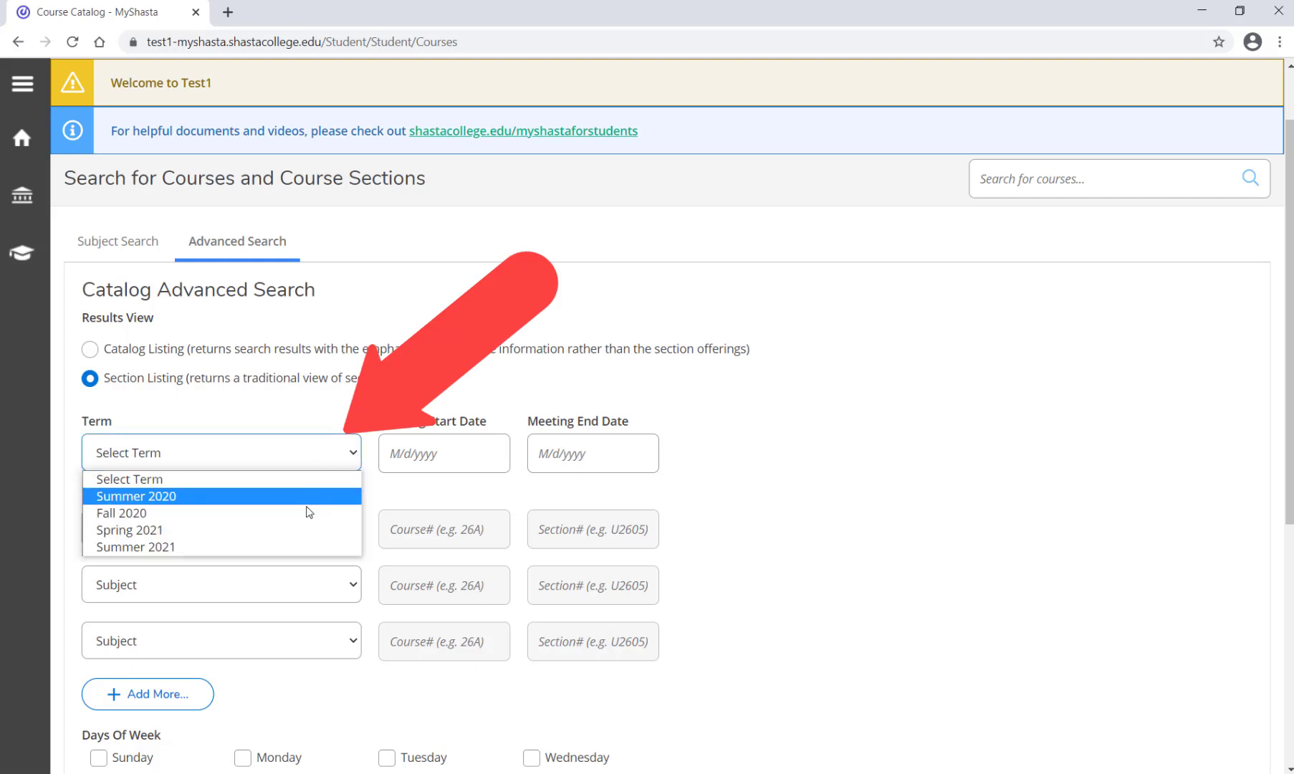
left_click(300, 538)
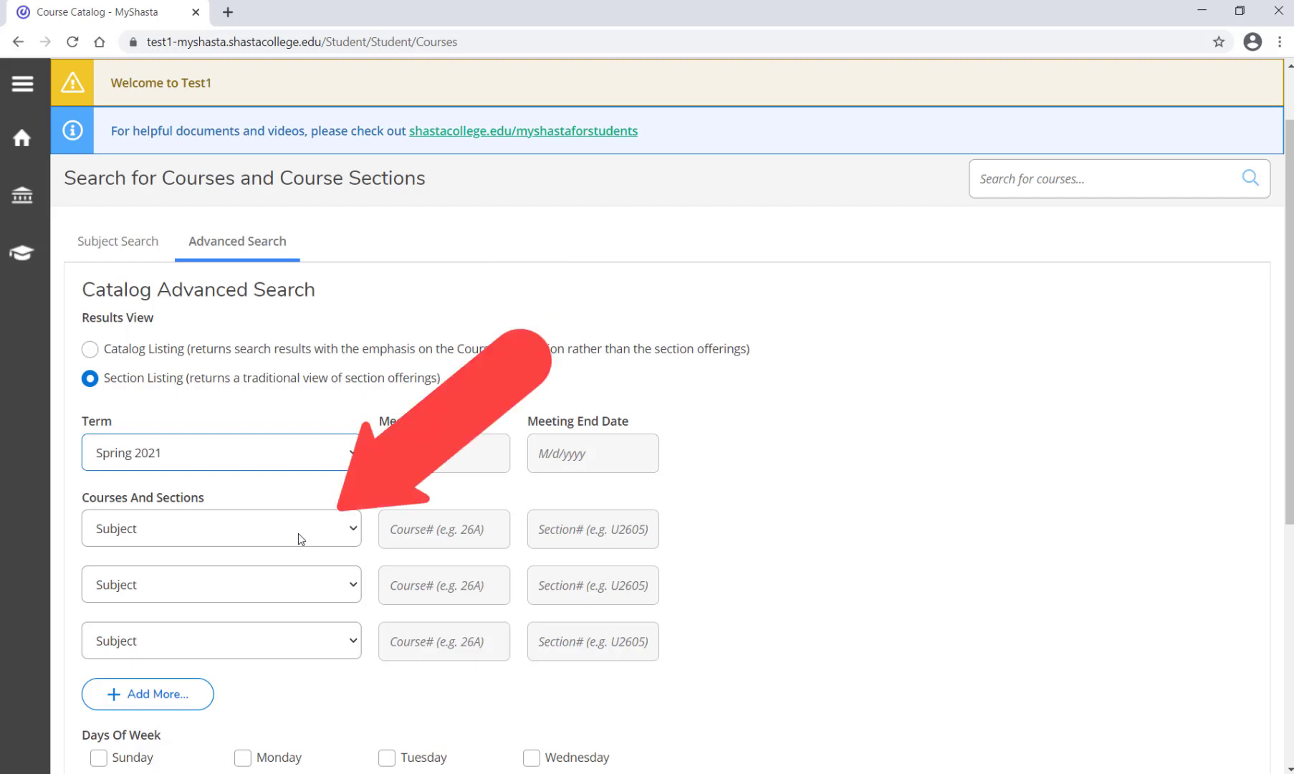
left_click(298, 532)
scroll(307, 486, "down", 1)
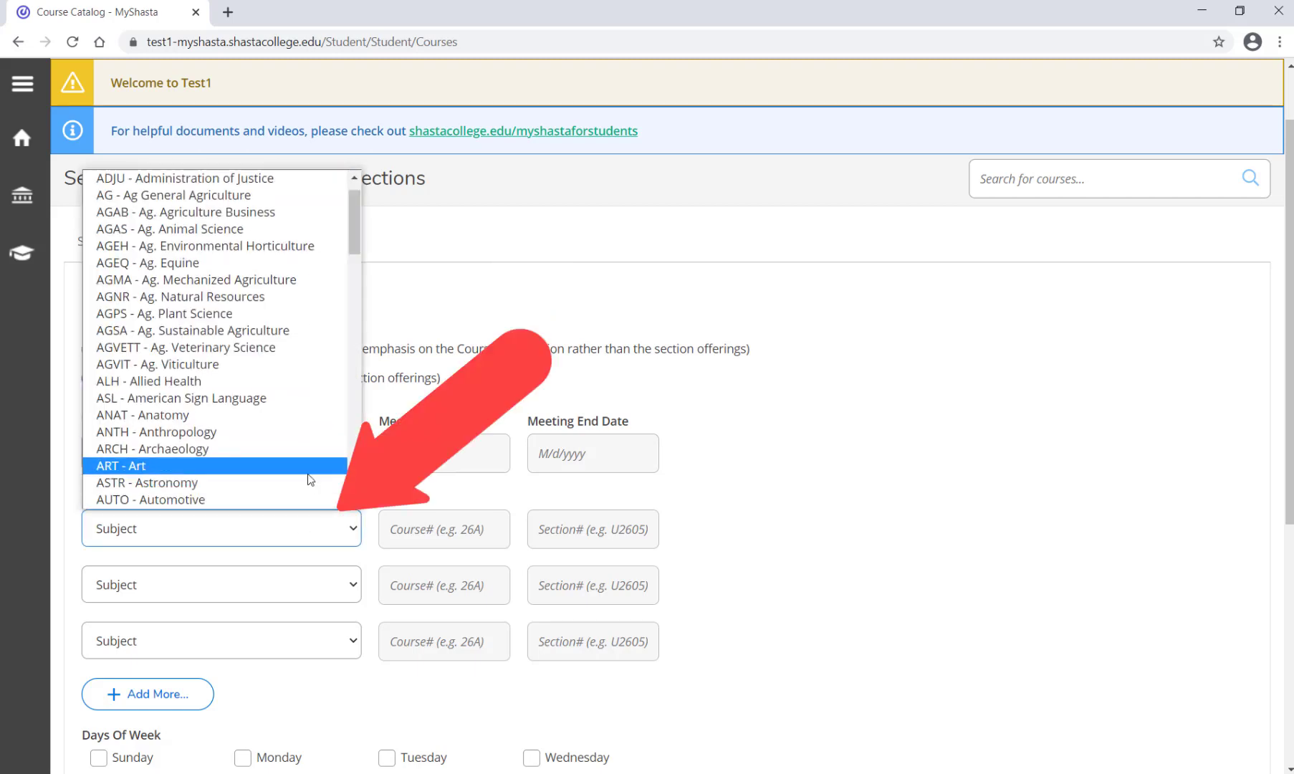
key("End")
key("Return")
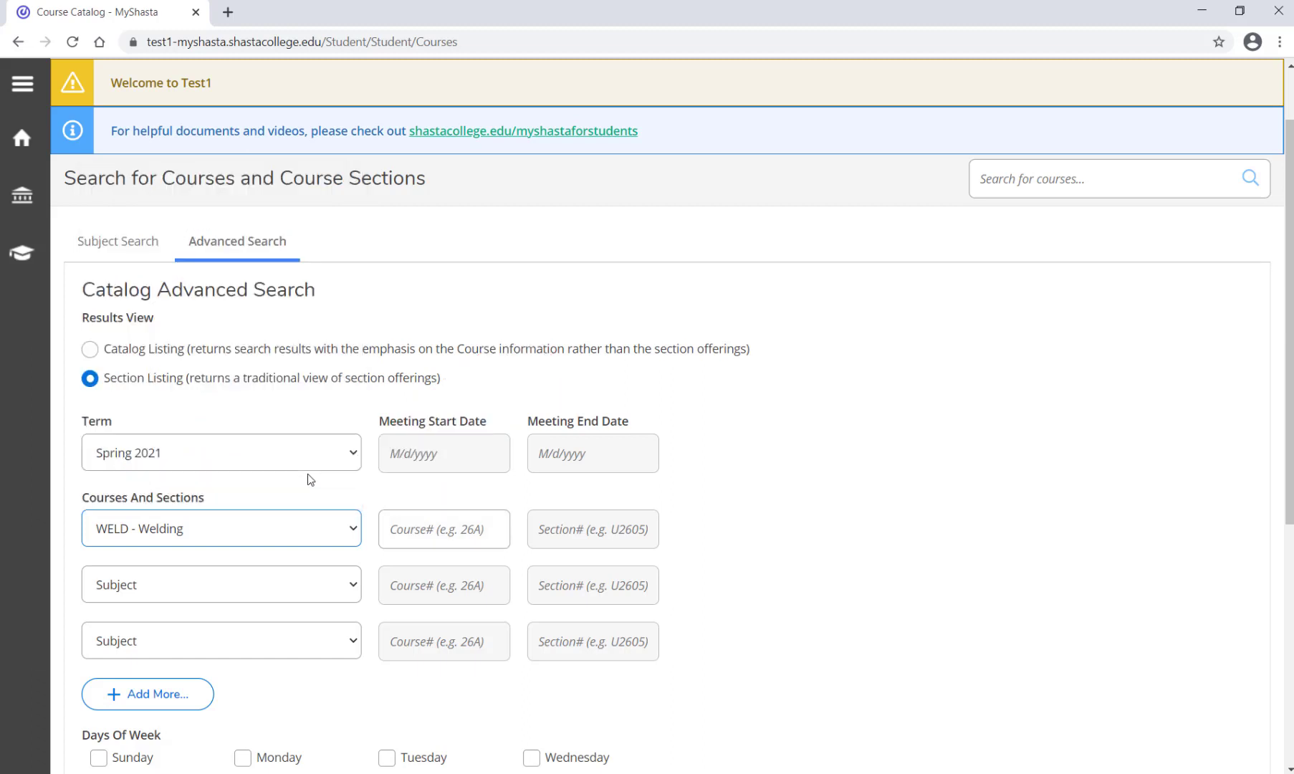
scroll(425, 470, "down", 1)
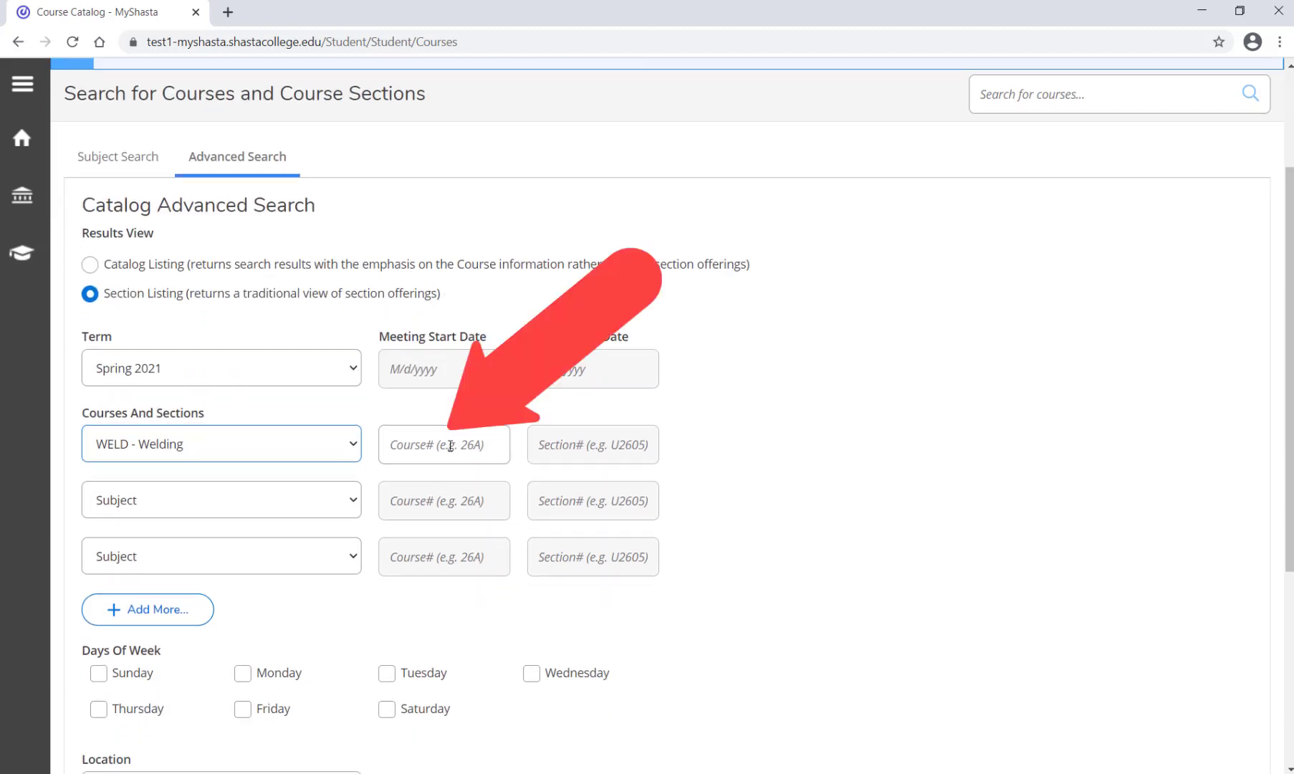
left_click(450, 446)
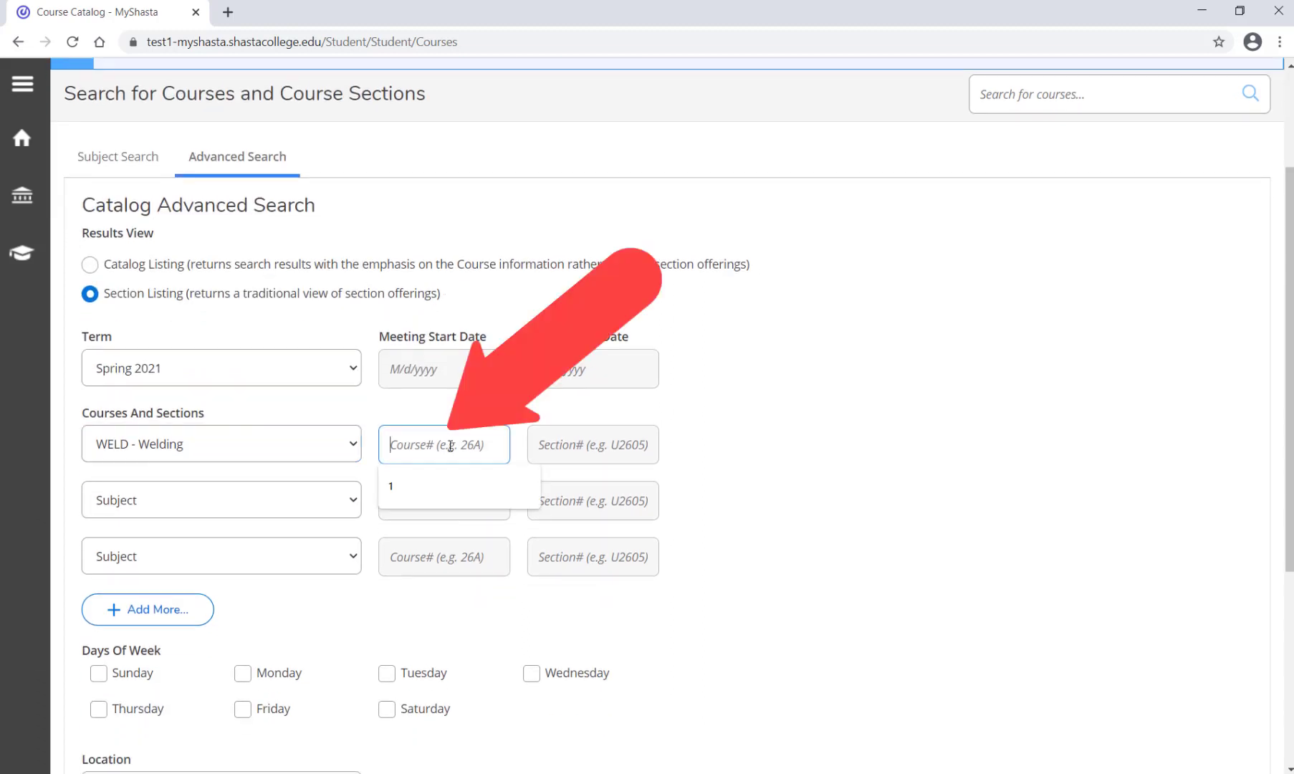
type("70")
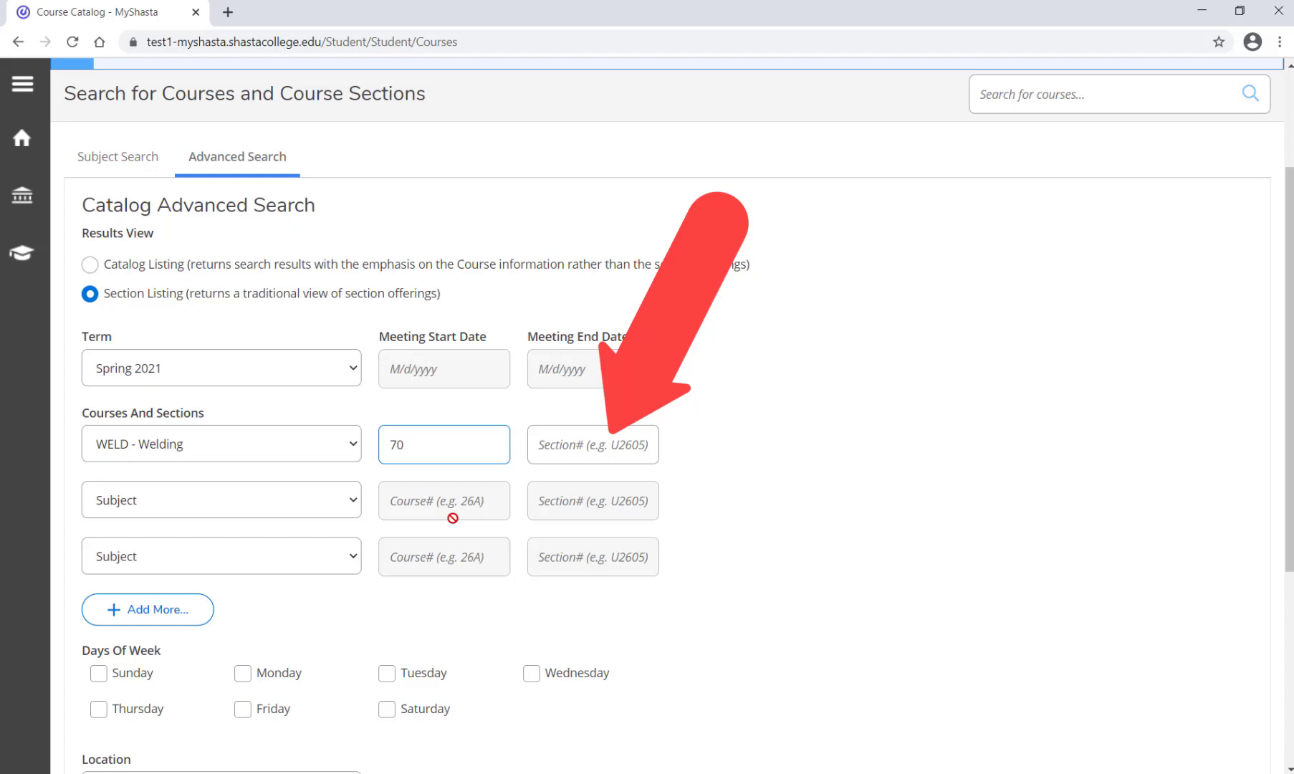
scroll(454, 525, "down", 1)
scroll(455, 526, "down", 2)
scroll(420, 476, "down", 1)
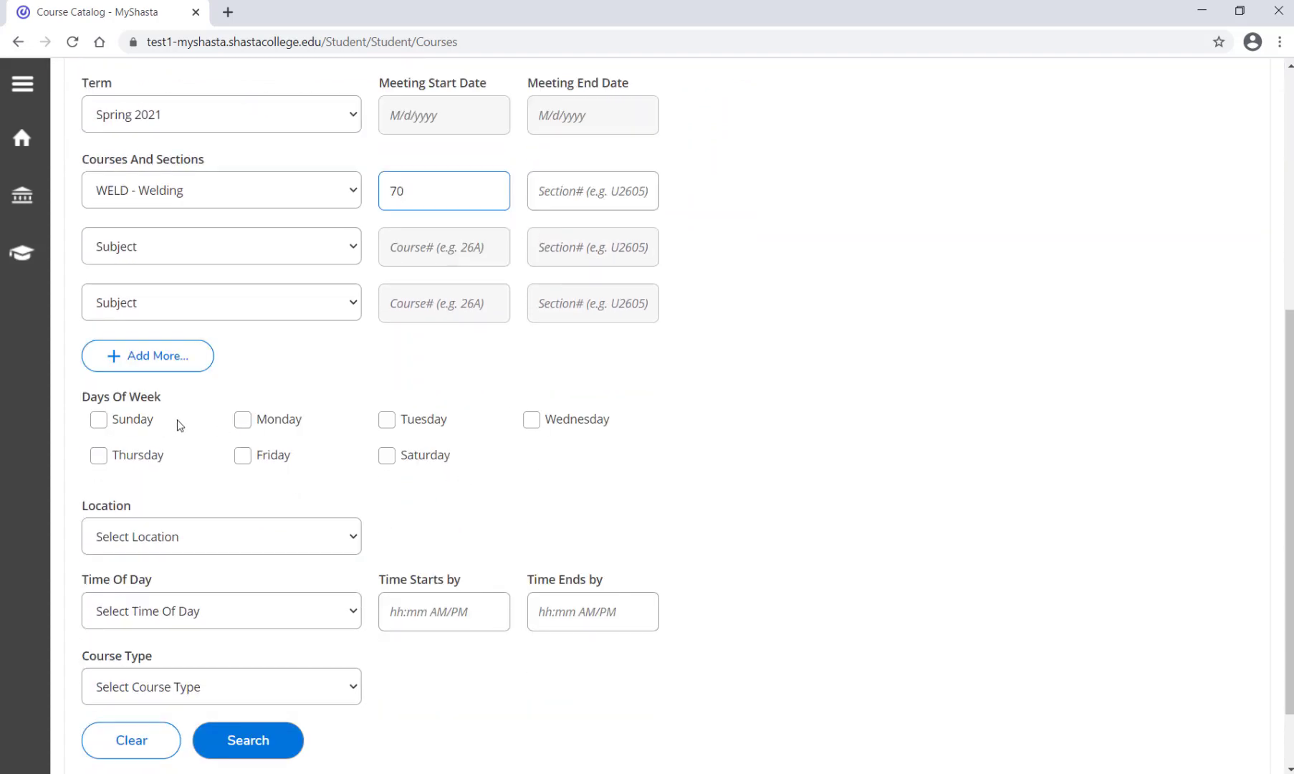
Step: Limit the location to SC Main Campus, leave time of day and course type unrestricted, and run the search
left_click(320, 538)
left_click(252, 715)
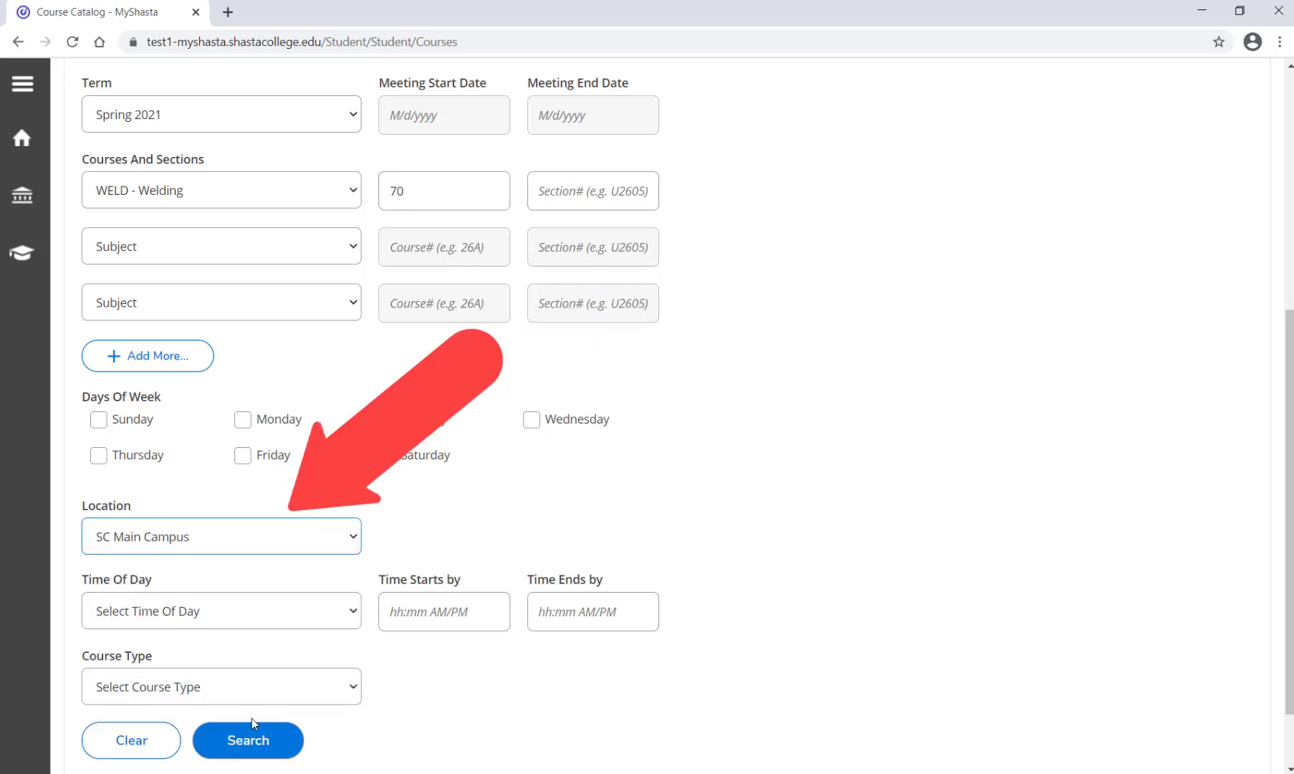
left_click(217, 620)
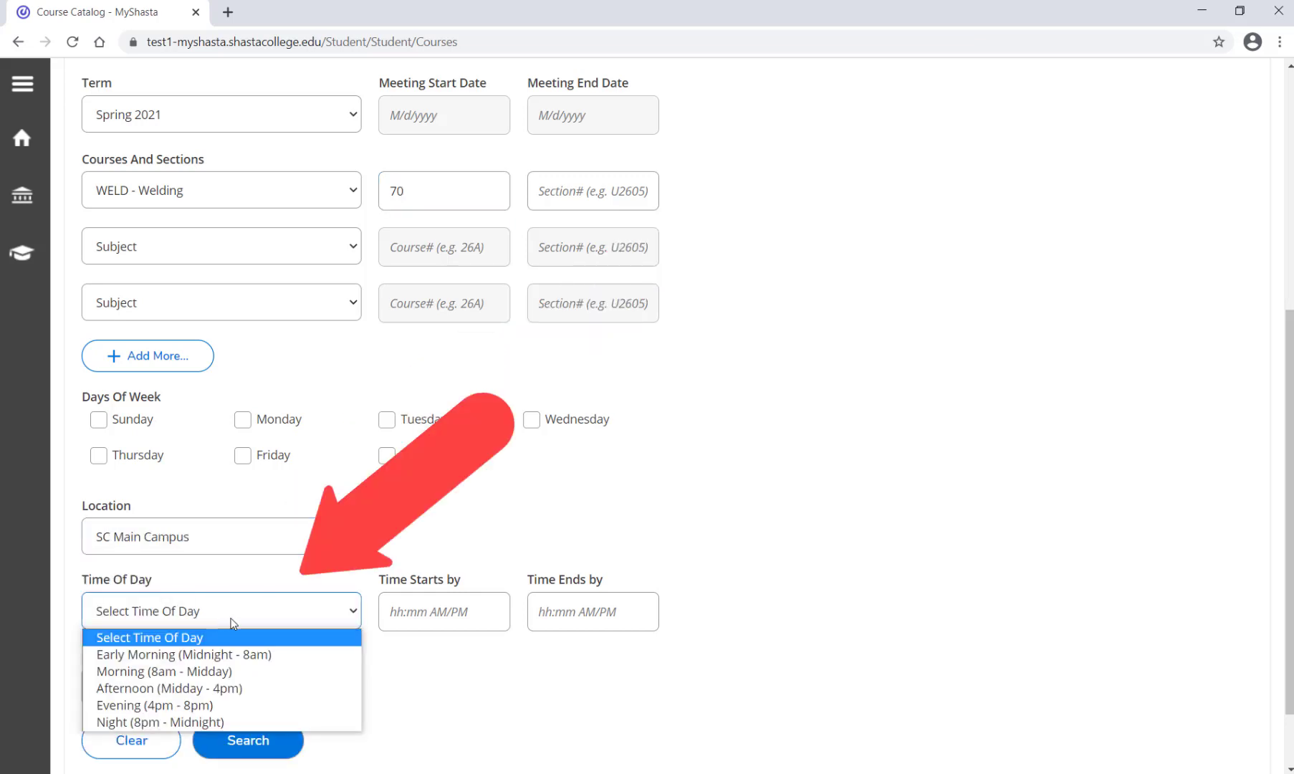
left_click(286, 607)
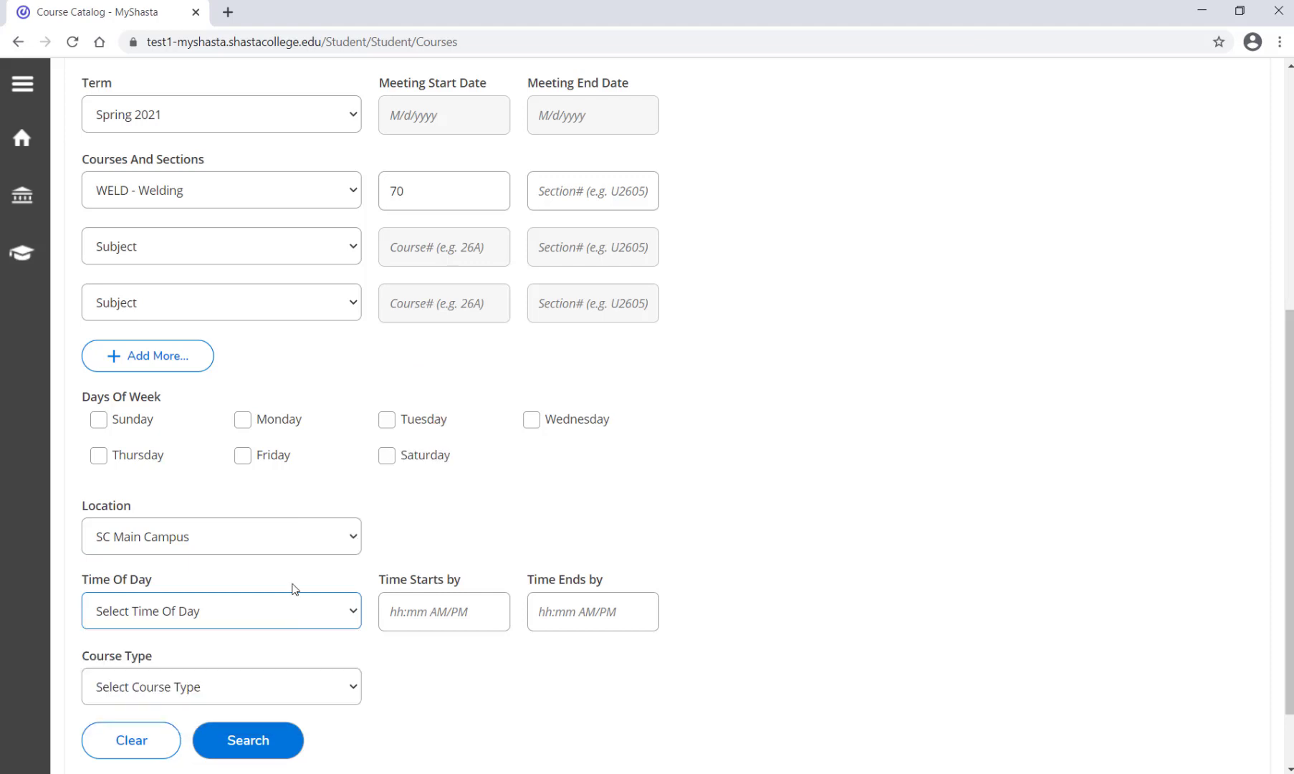
left_click(300, 693)
left_click(300, 692)
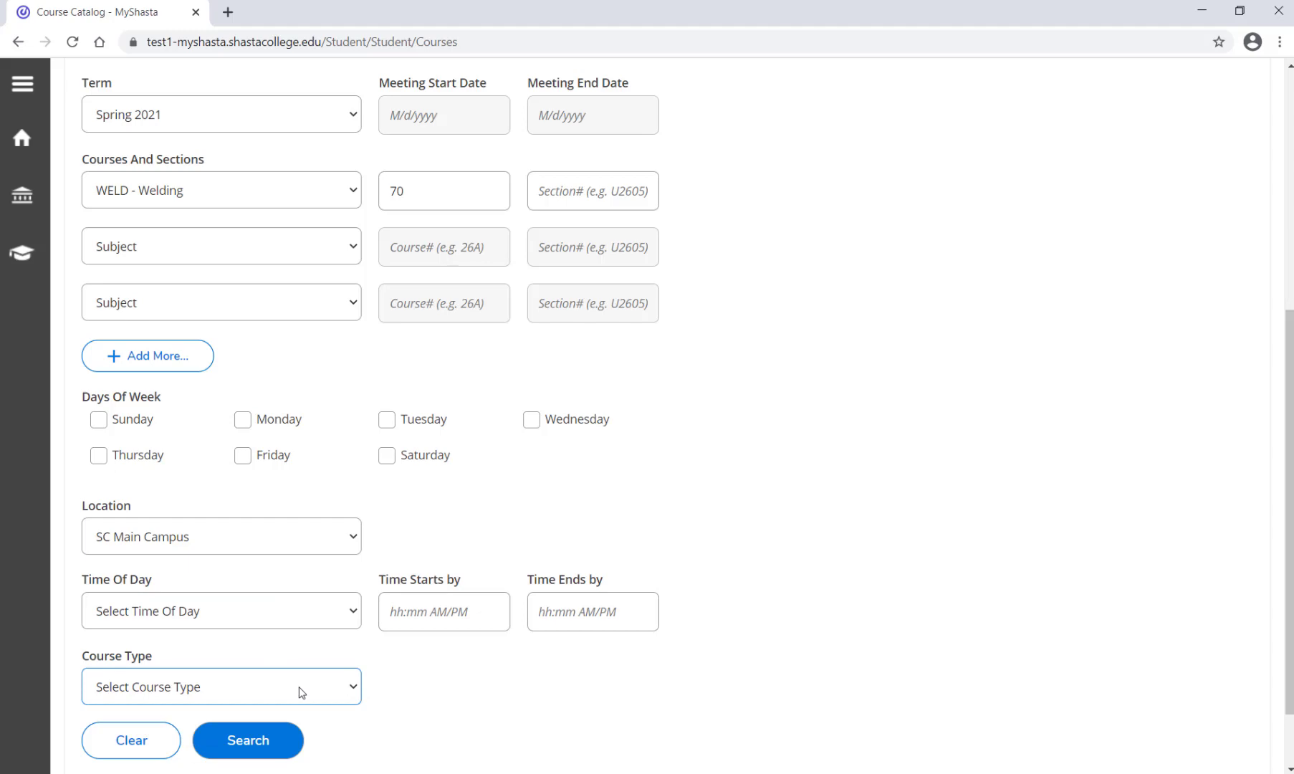
left_click(280, 740)
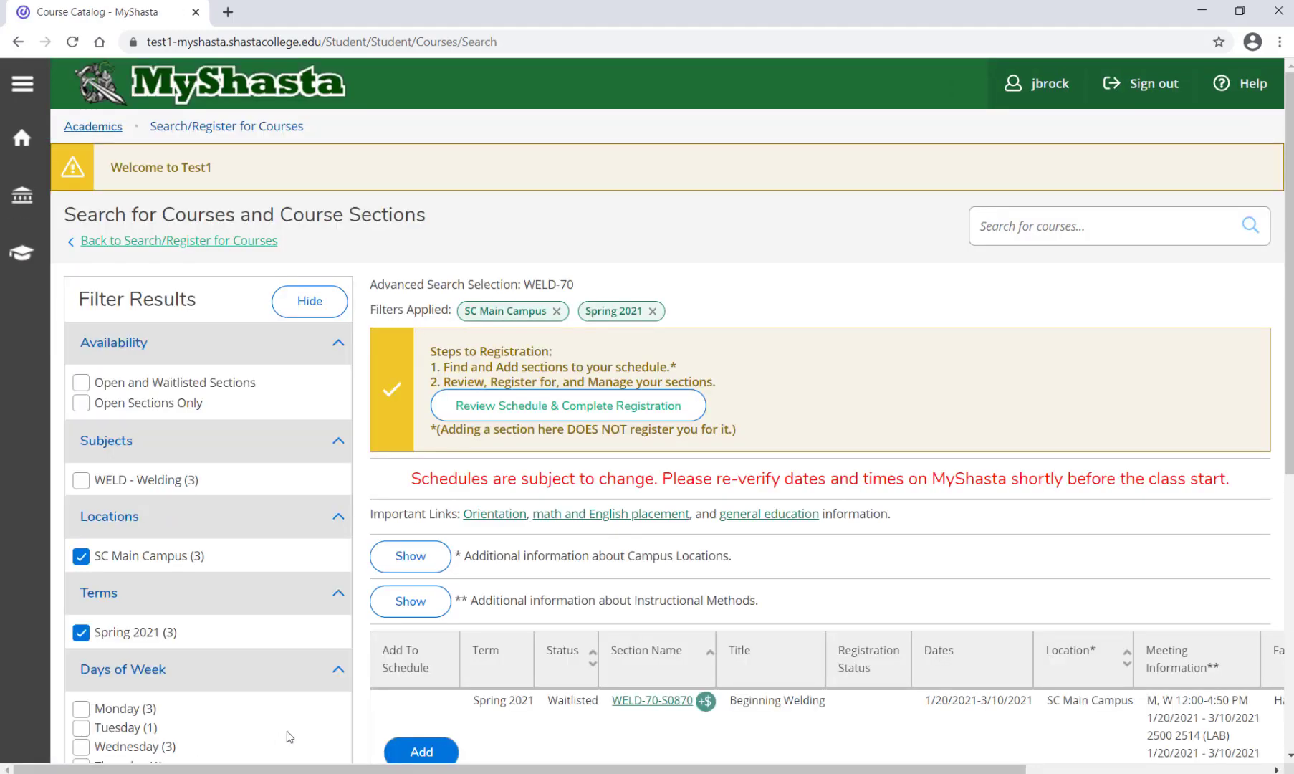
scroll(573, 593, "down", 3)
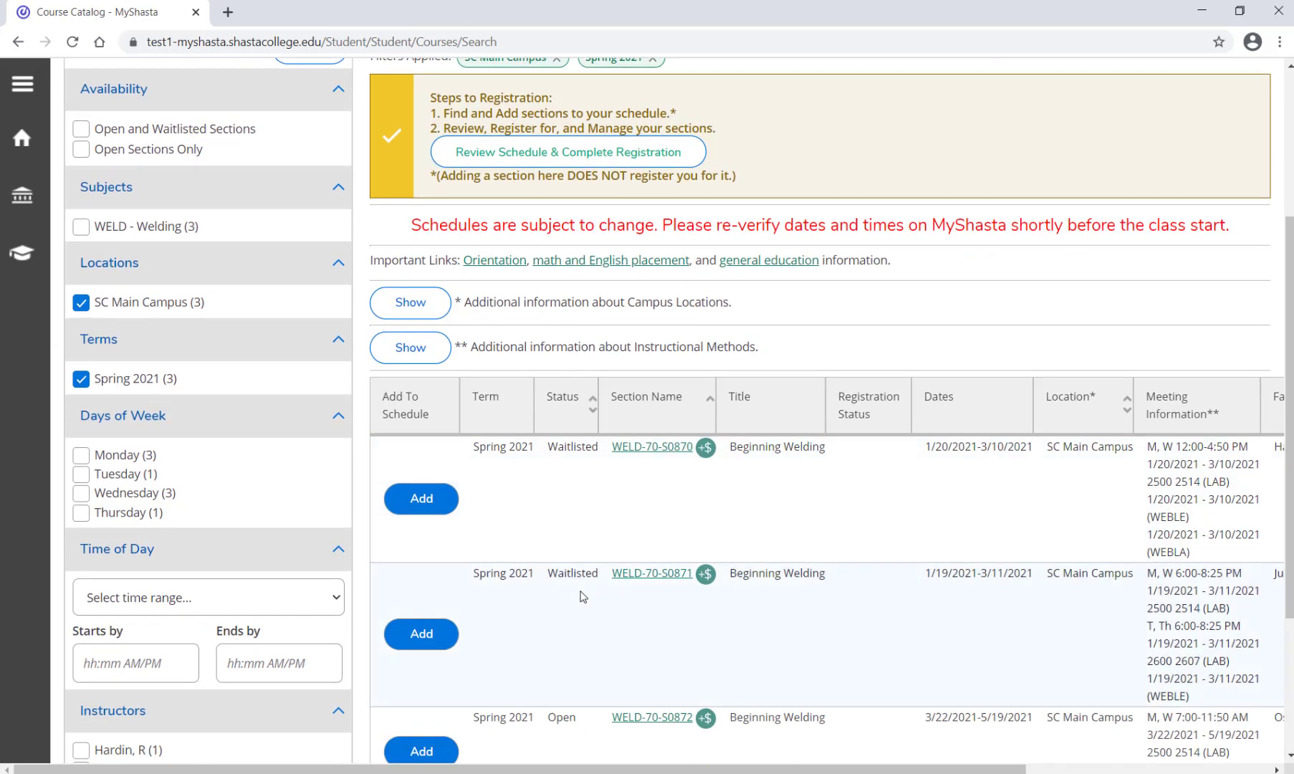
scroll(581, 597, "down", 1)
scroll(581, 596, "up", 1)
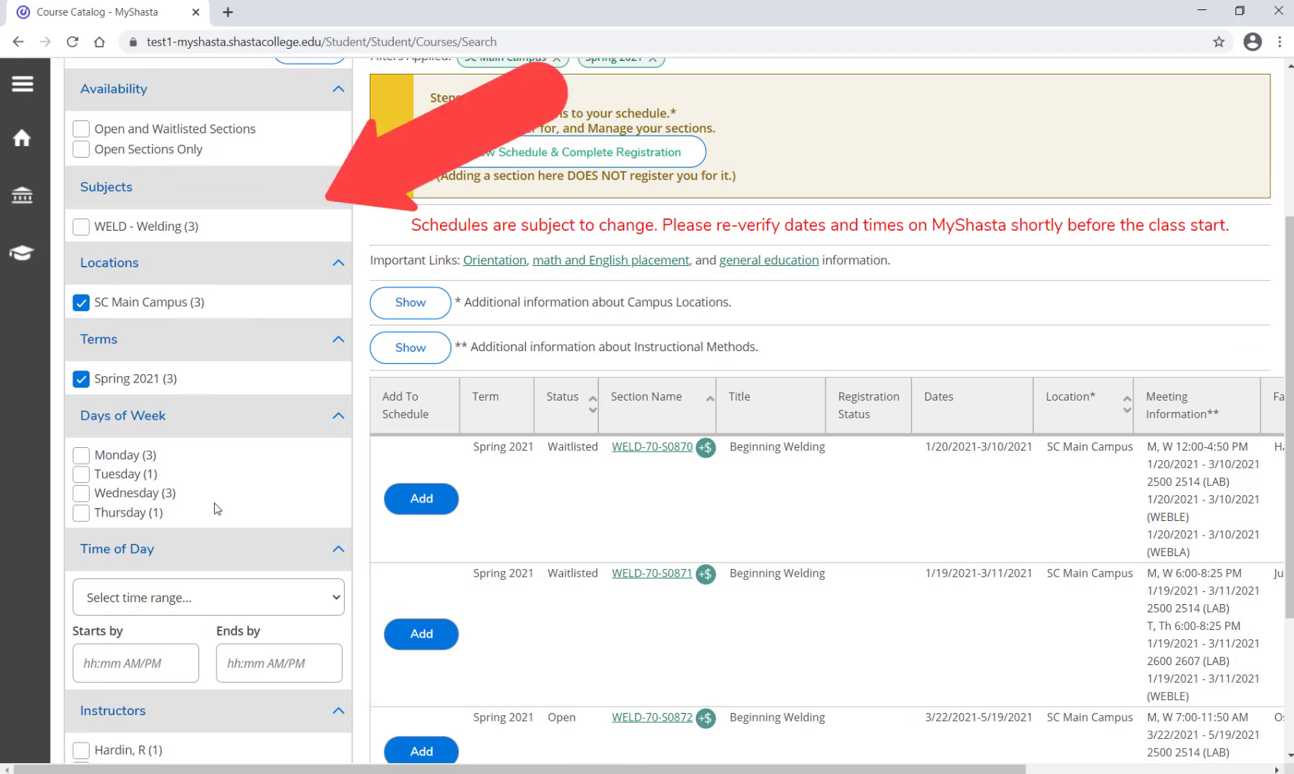
scroll(219, 507, "down", 2)
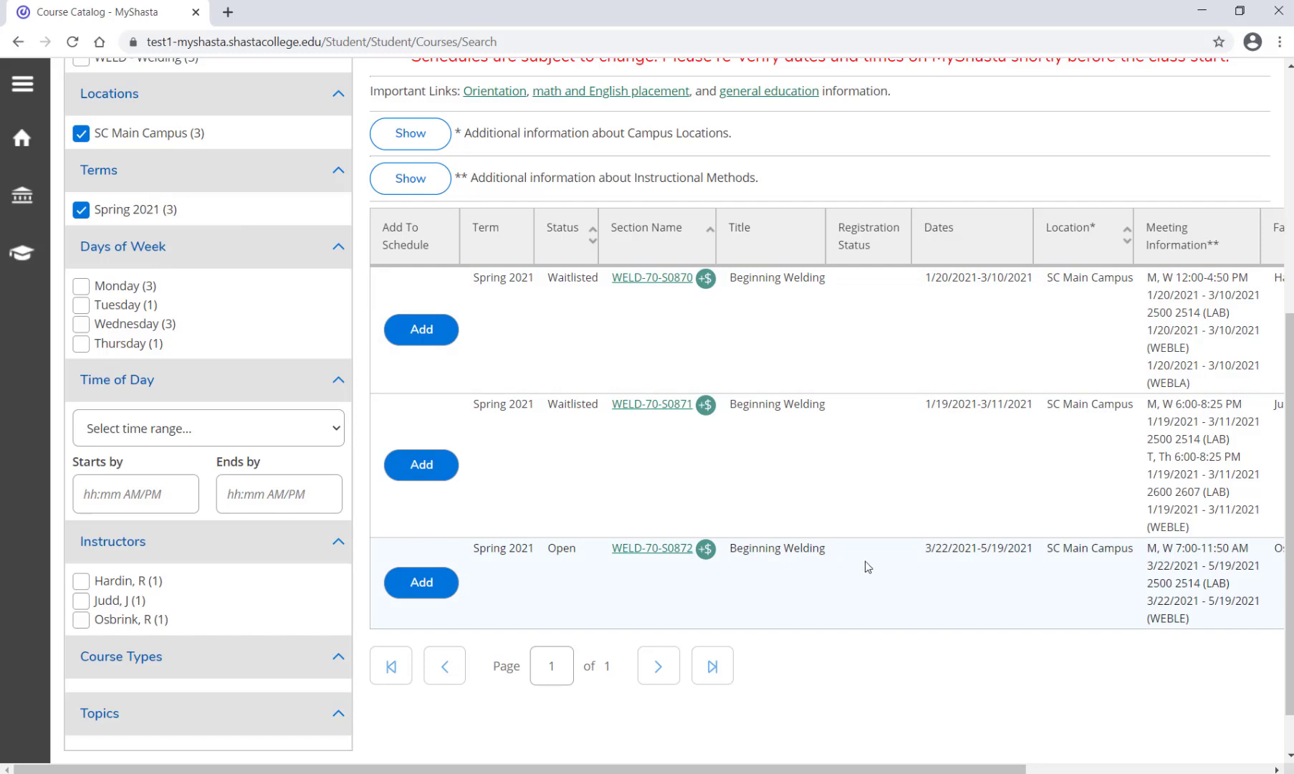
Step: View the open Beginning Welding section's details and add WELD-70-S0872 to the schedule
left_click(452, 576)
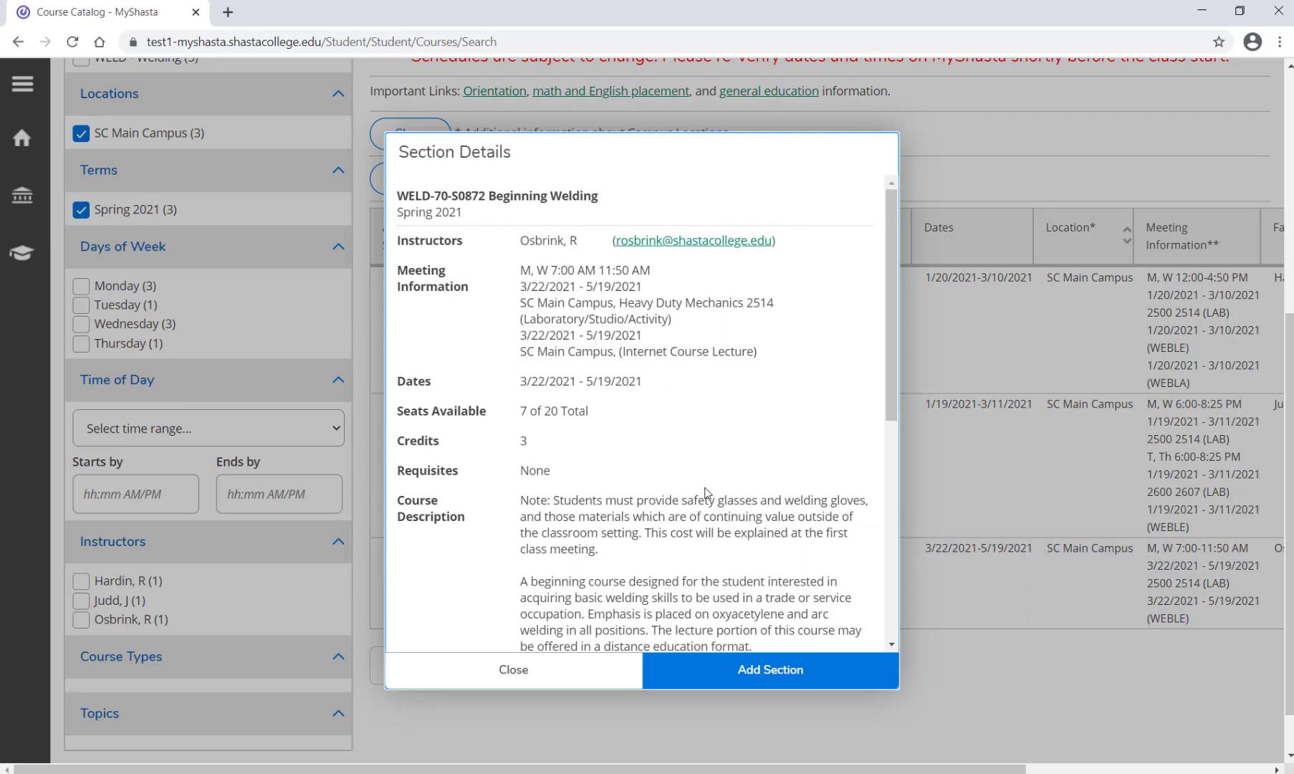
scroll(705, 495, "down", 1)
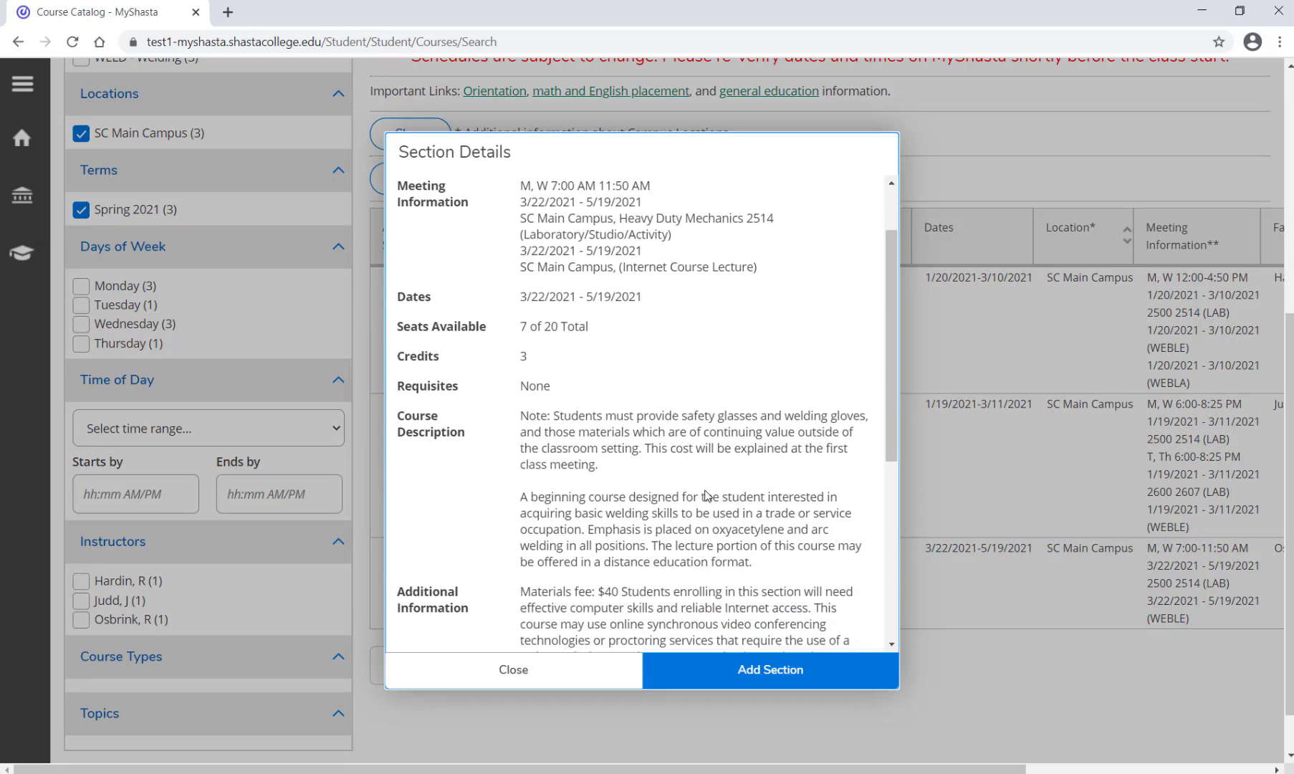
scroll(707, 496, "down", 1)
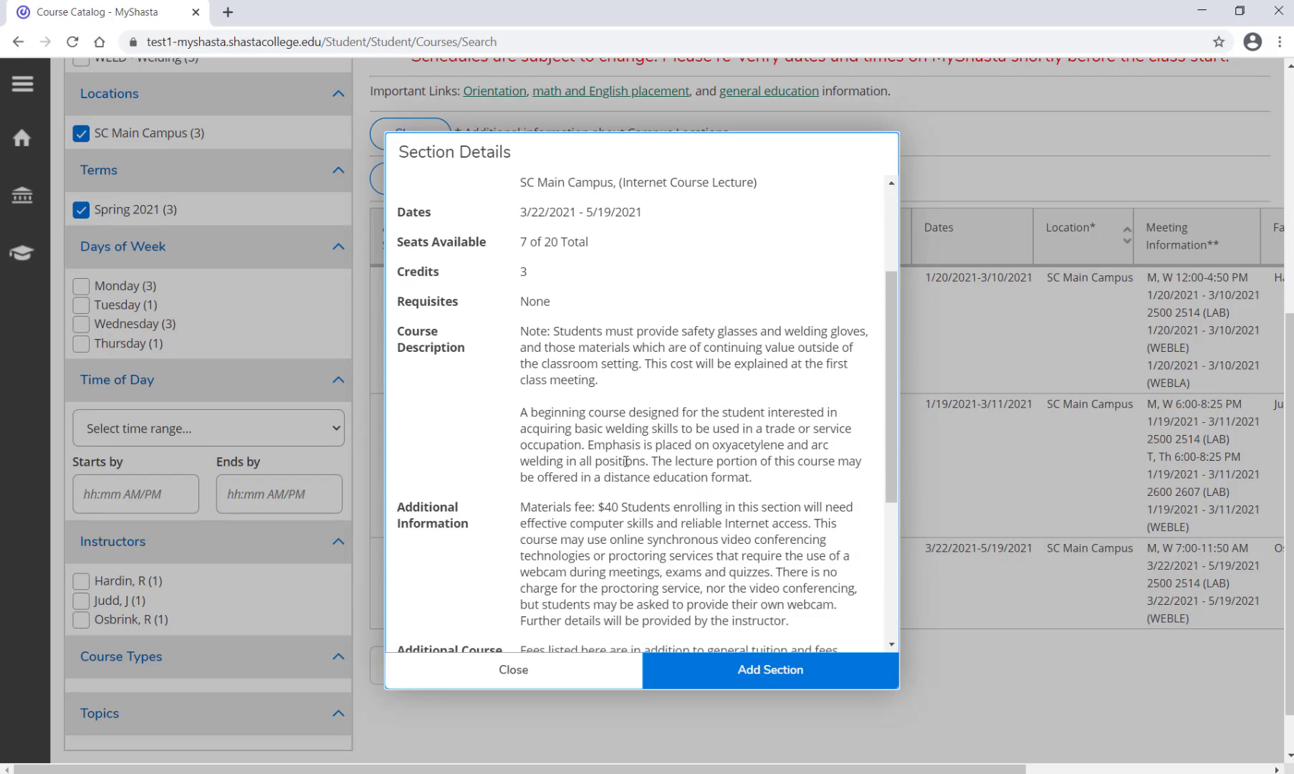
scroll(541, 427, "down", 1)
scroll(543, 429, "down", 1)
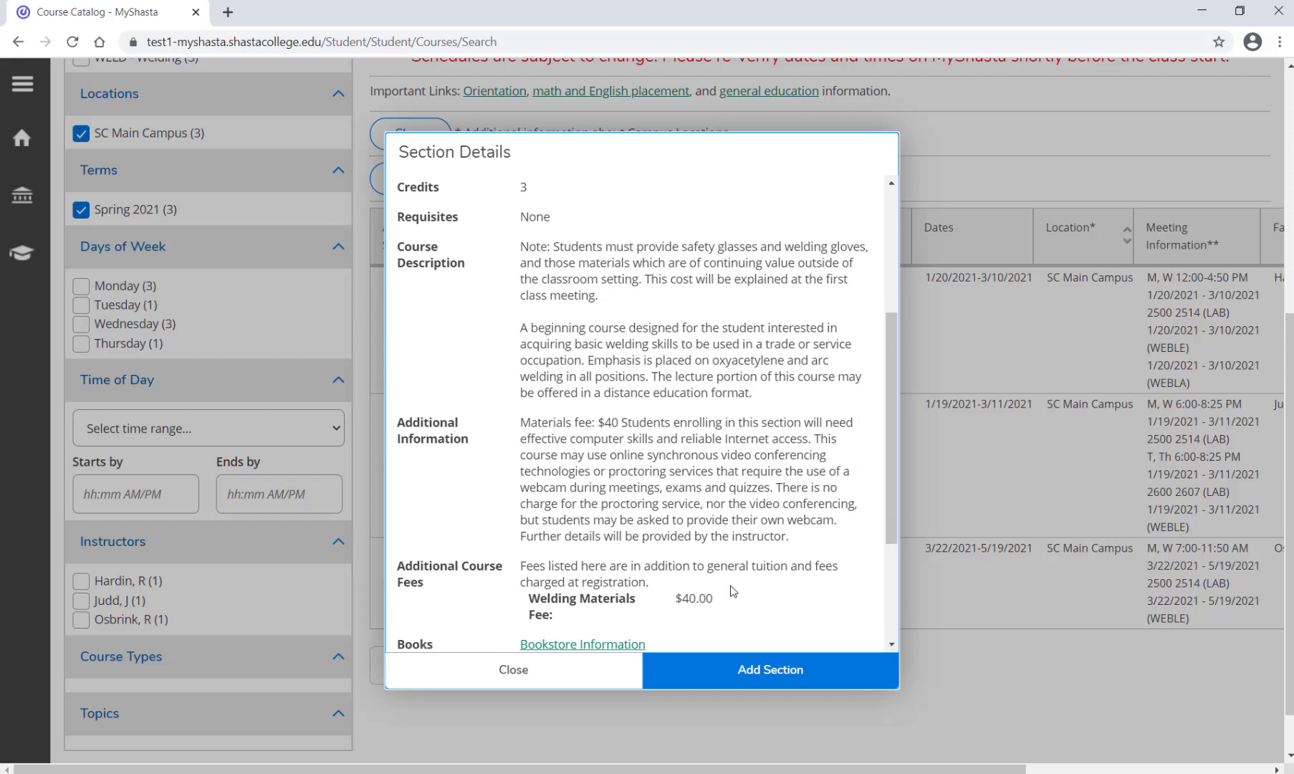
left_click(753, 670)
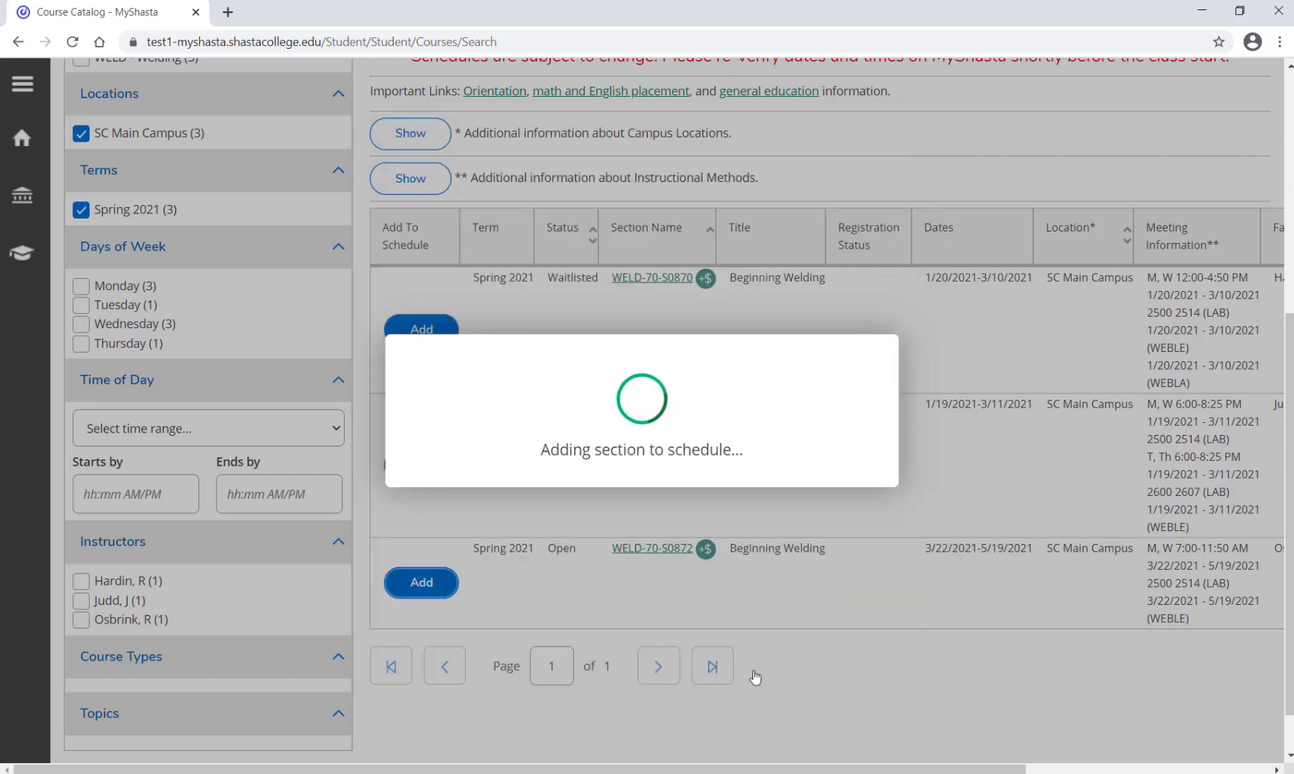
scroll(753, 677, "down", 2)
scroll(753, 678, "down", 3)
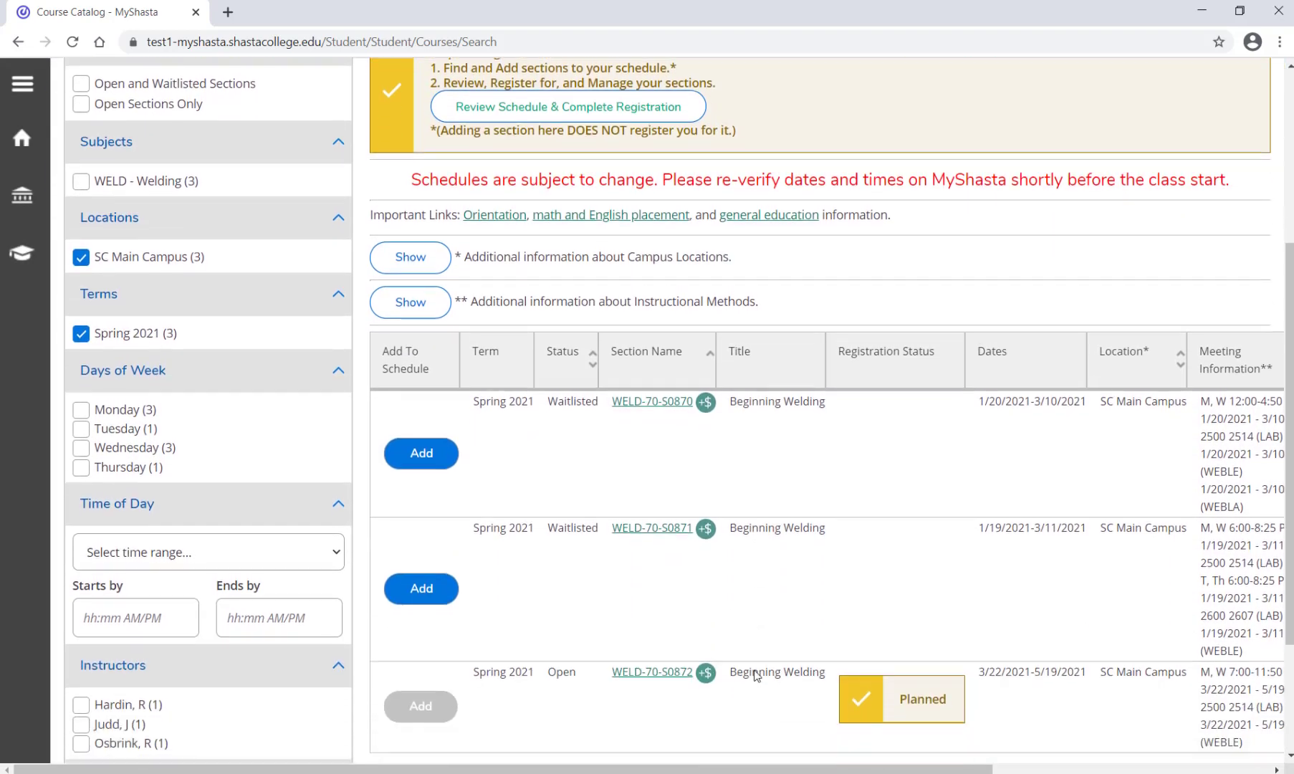
scroll(754, 675, "down", 1)
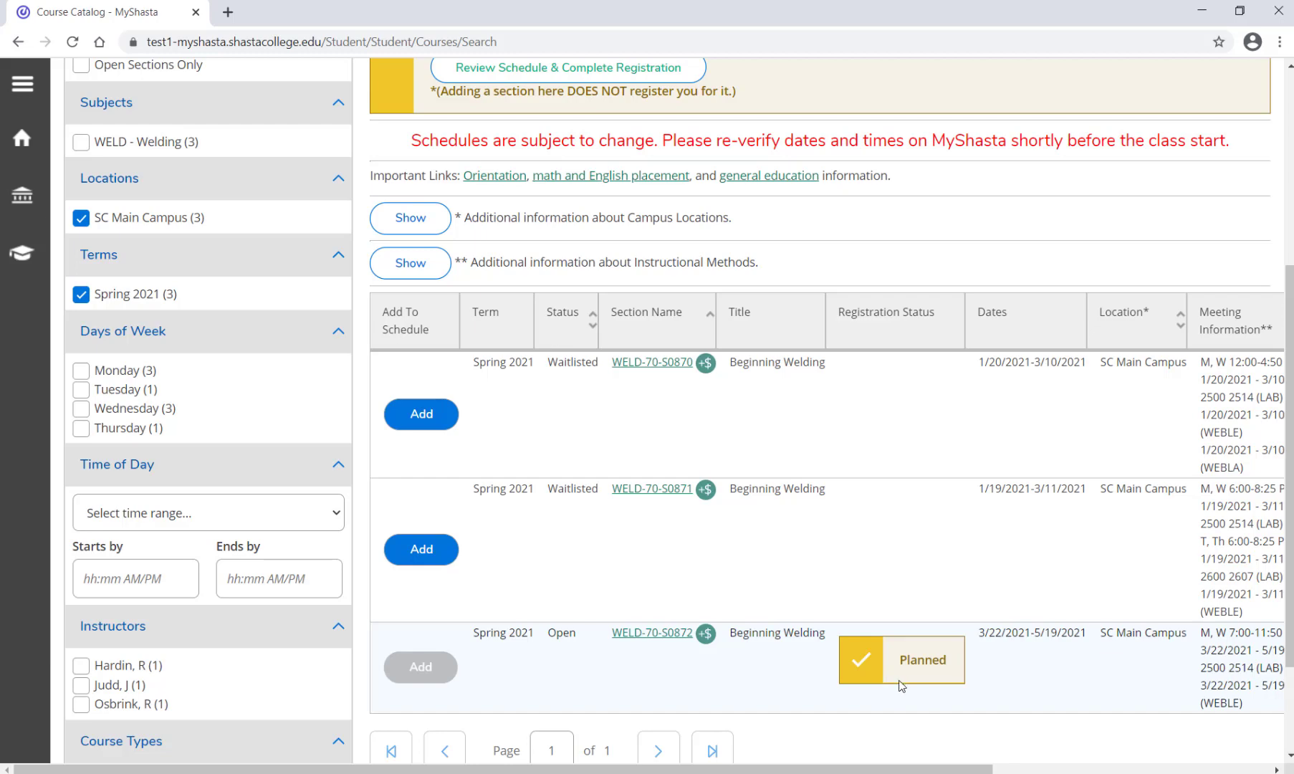
scroll(904, 683, "up", 2)
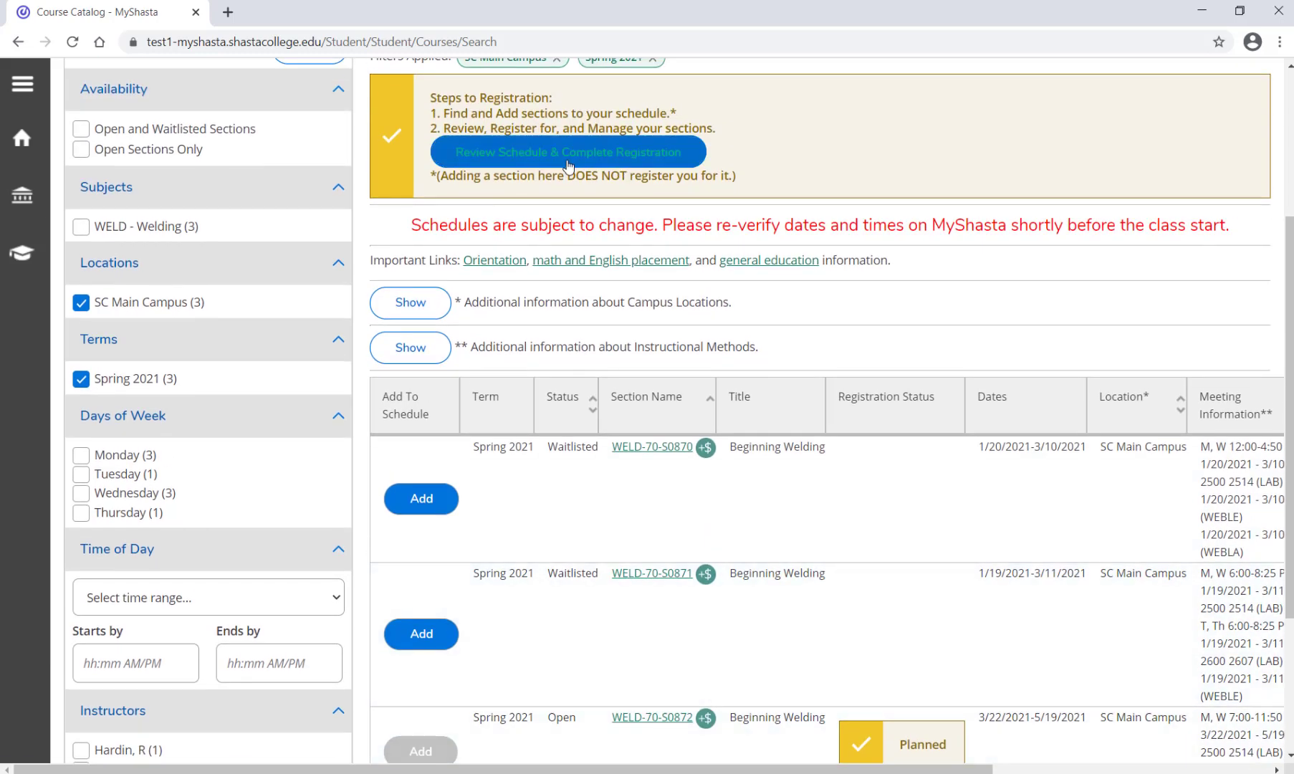
Step: Review the schedule and register for the planned WELD-70-S0872 section
left_click(643, 163)
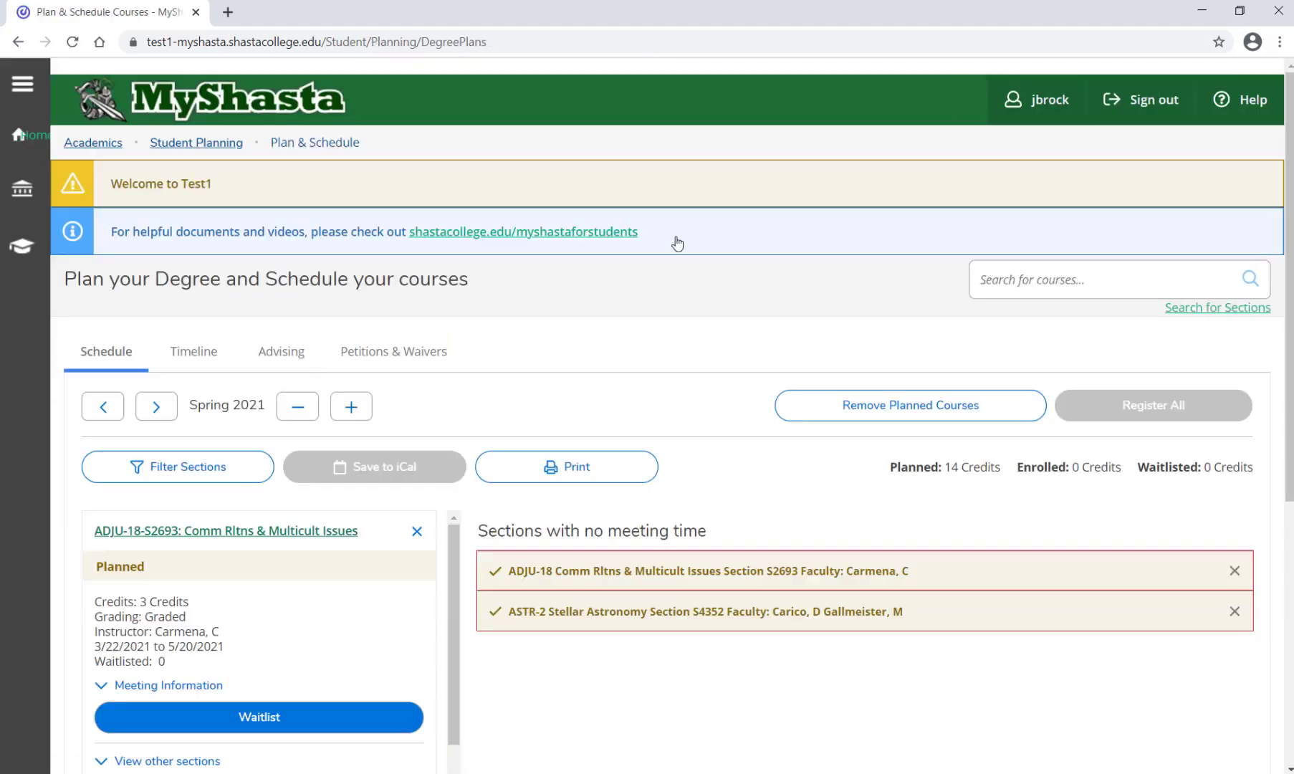
scroll(720, 330, "down", 1)
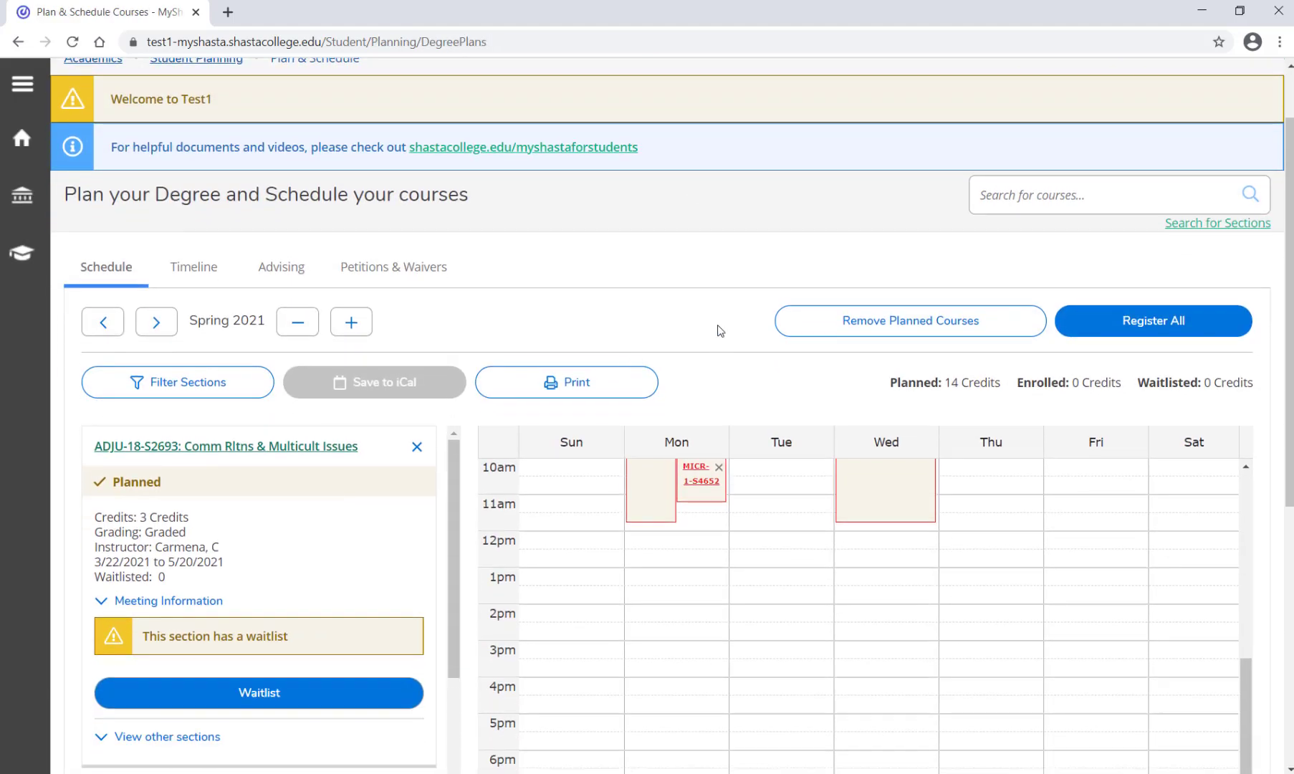
scroll(720, 331, "down", 1)
scroll(714, 280, "down", 1)
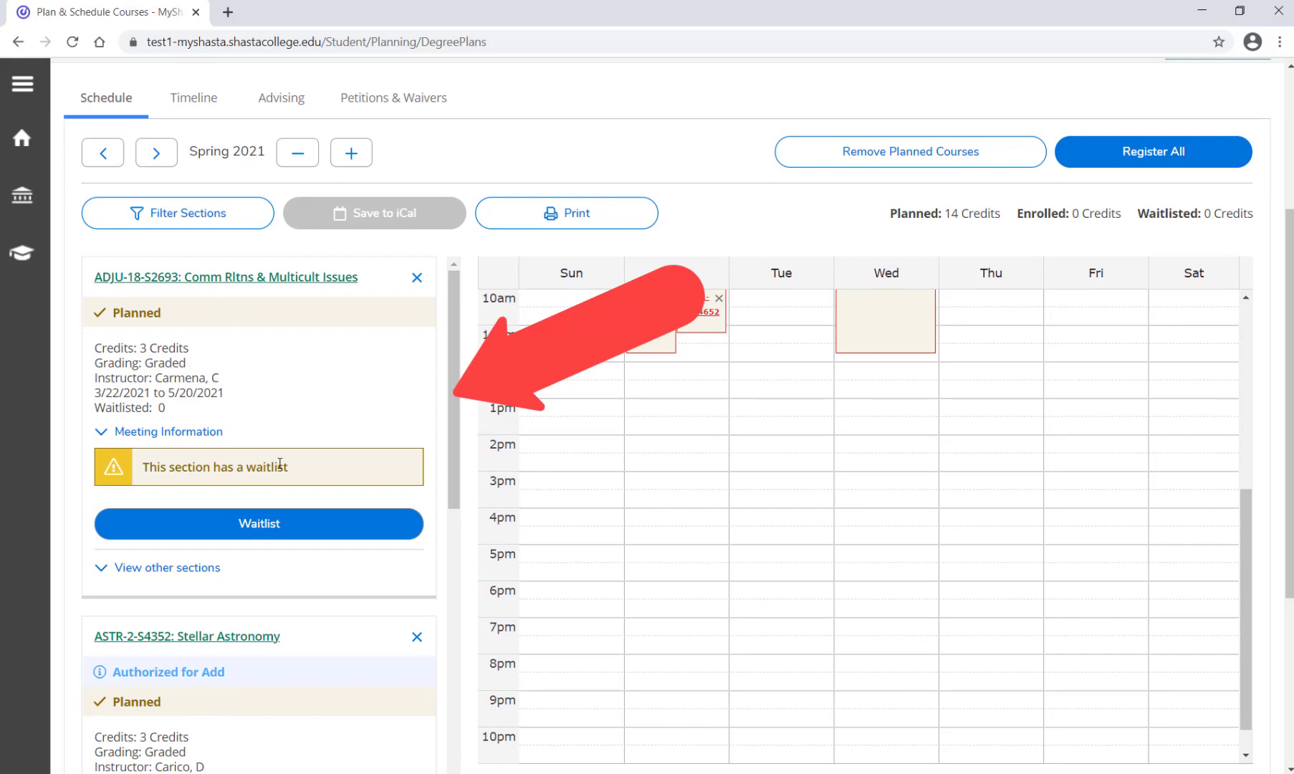
scroll(281, 463, "down", 1)
scroll(283, 471, "down", 2)
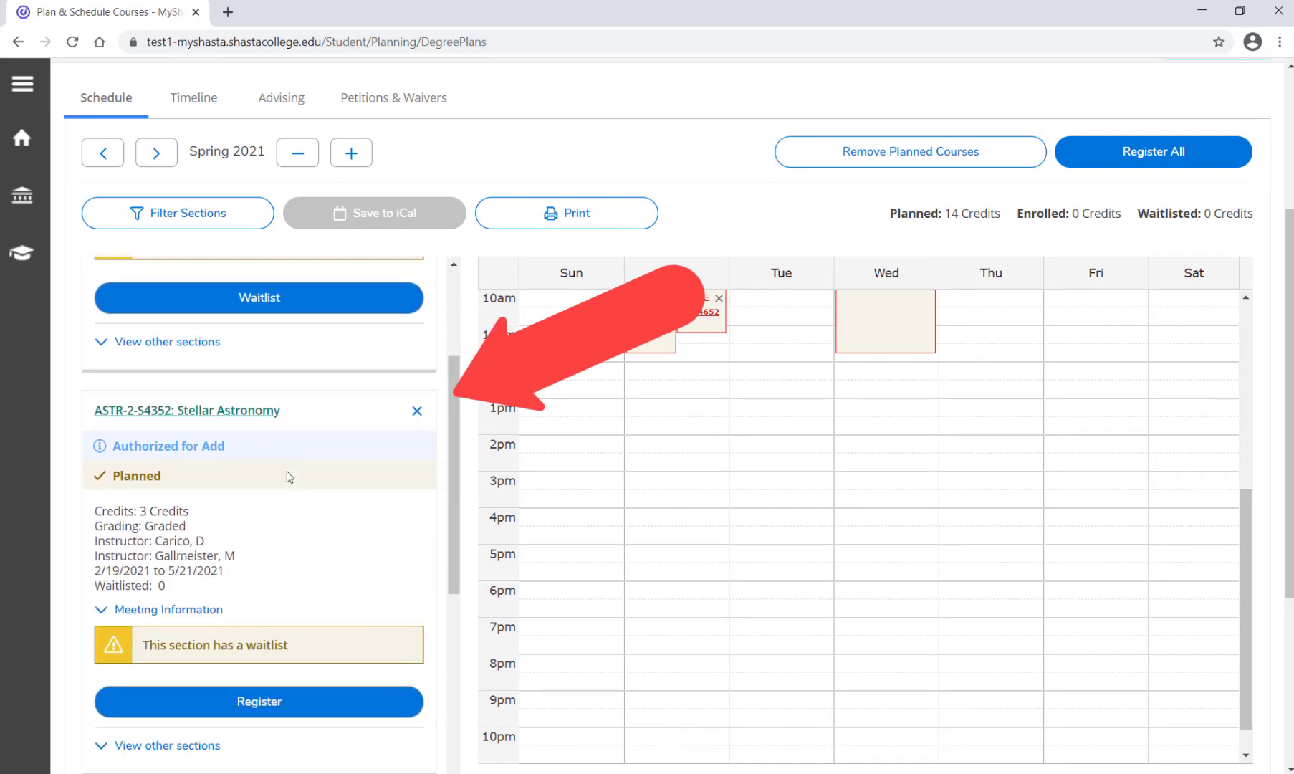
scroll(287, 471, "down", 2)
scroll(288, 478, "down", 2)
scroll(290, 476, "down", 2)
scroll(289, 485, "down", 2)
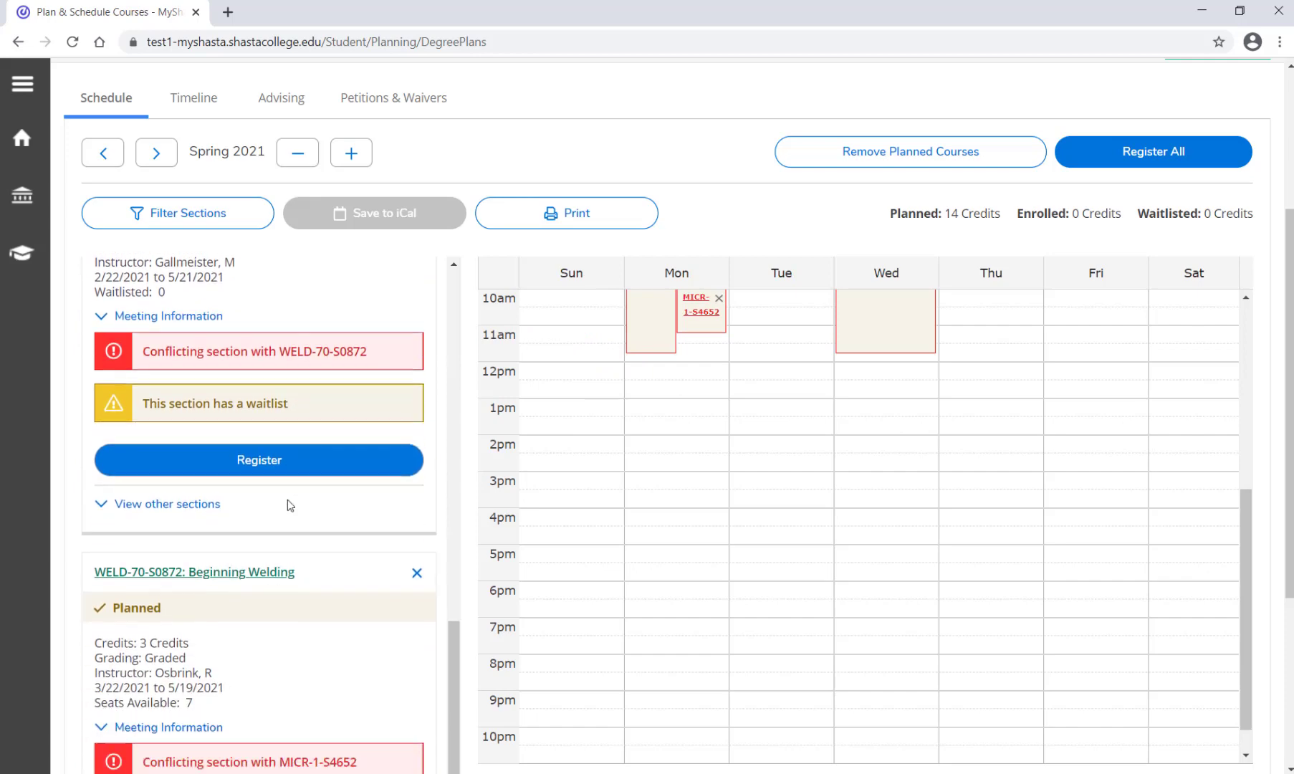
scroll(287, 500, "down", 4)
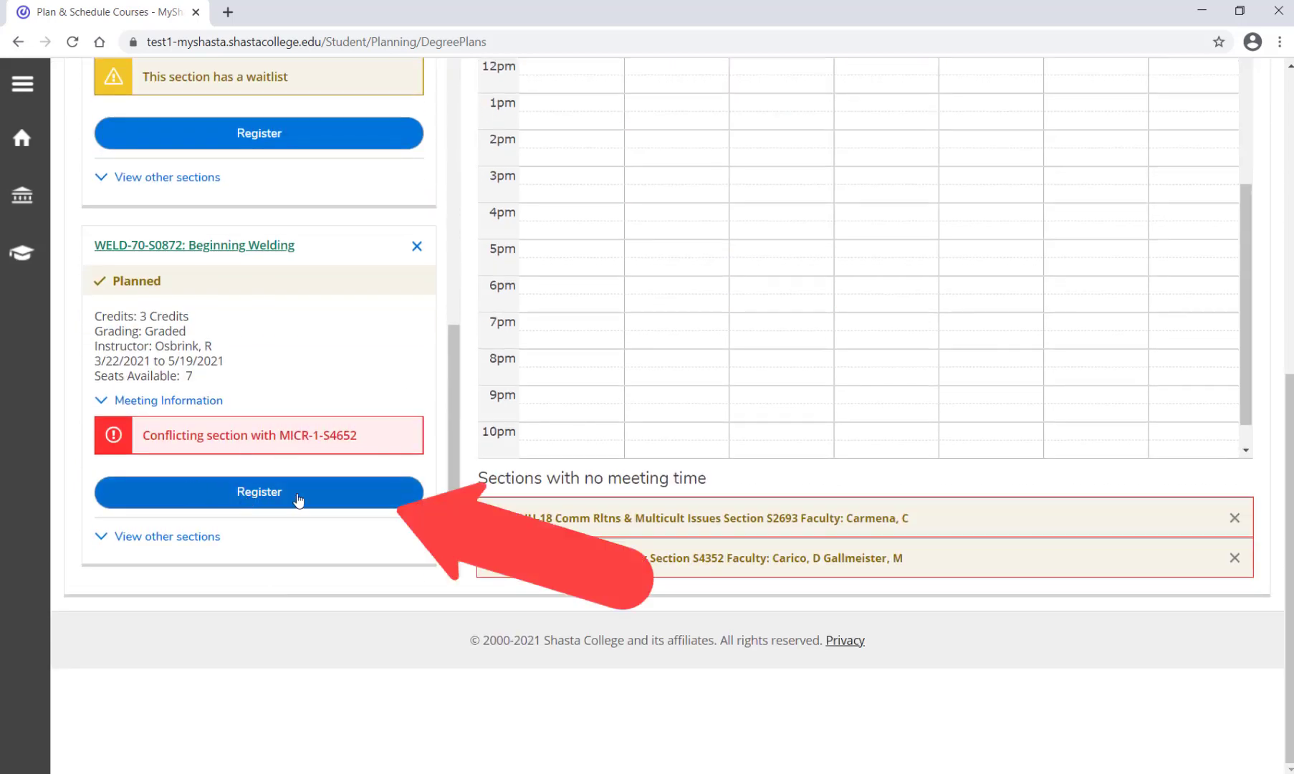
left_click(264, 498)
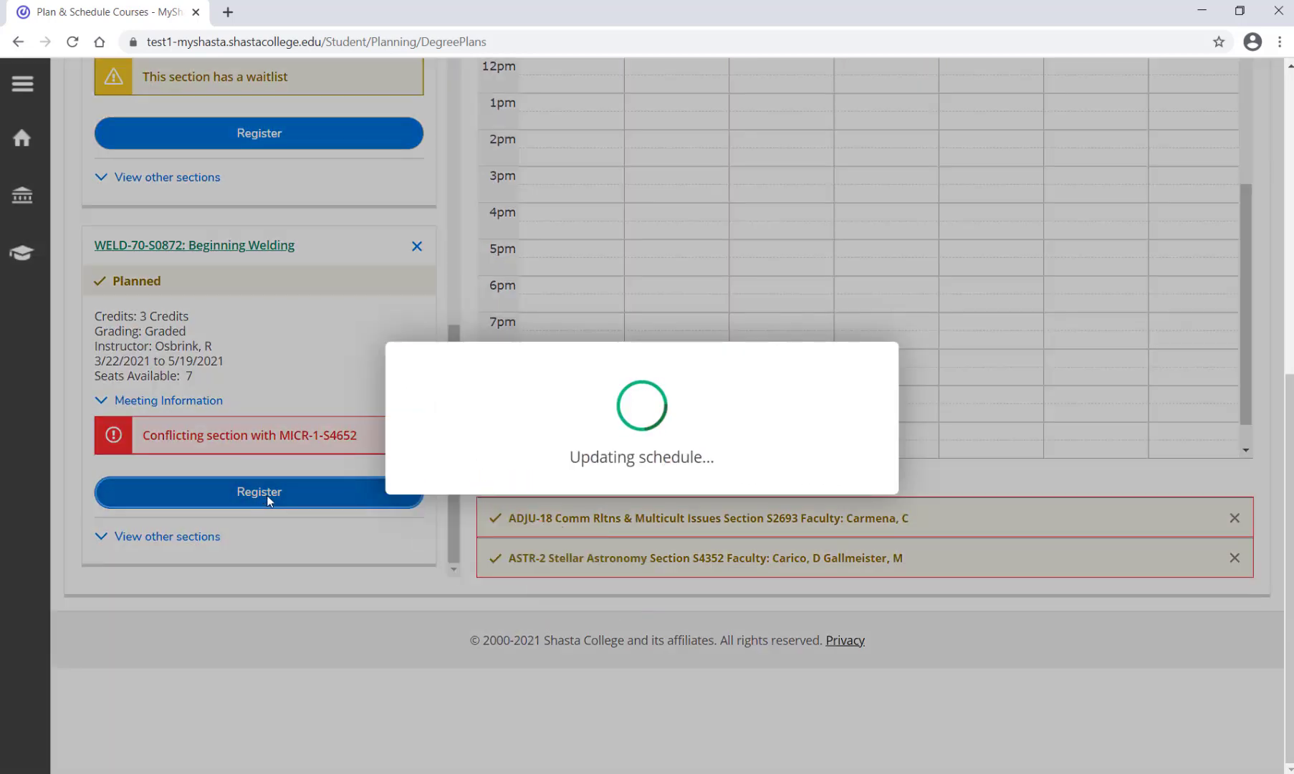